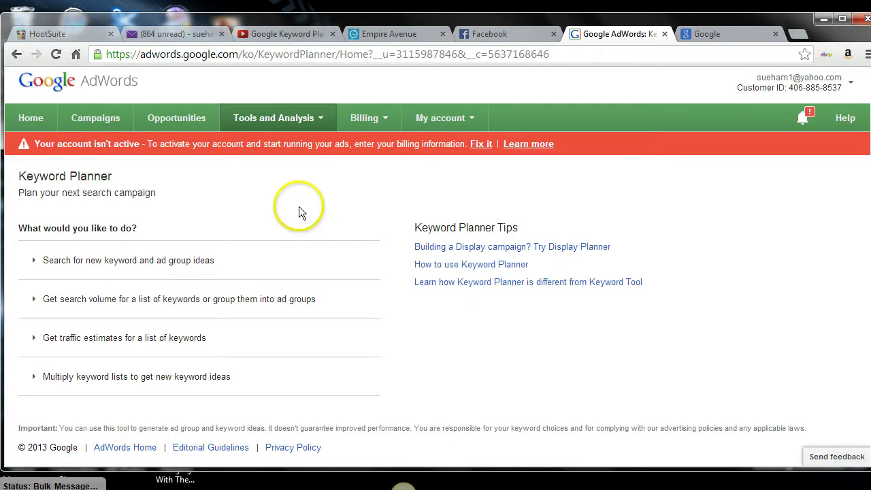
Step: Reopen the Keyword Planner from the tools list and expand 'Search for new keyword and ad group ideas'
left_click(272, 120)
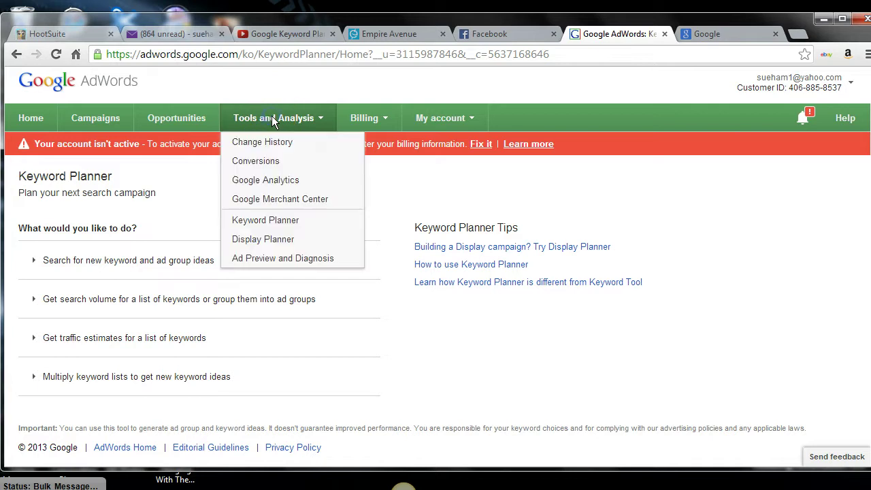
left_click(264, 222)
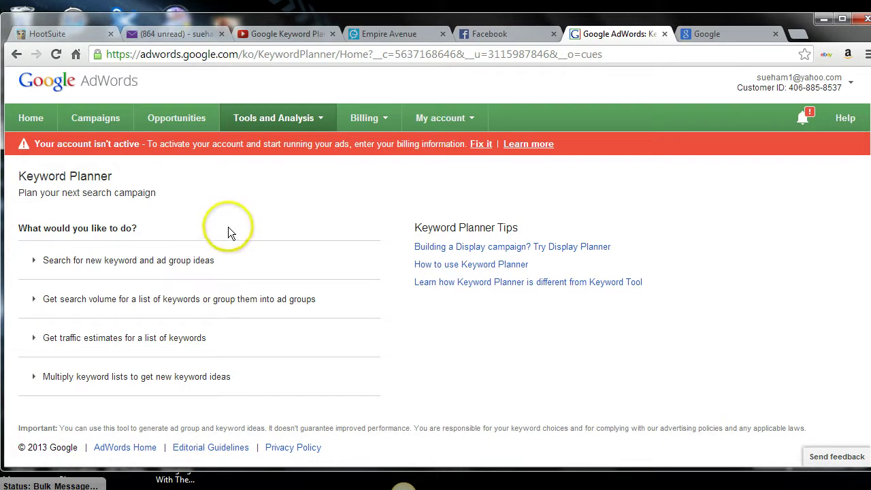
left_click(191, 262)
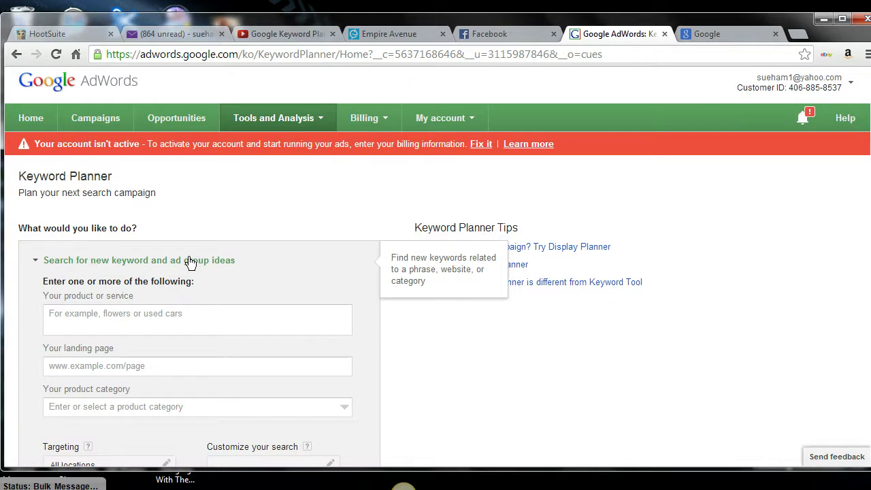
left_click(265, 306)
left_click(435, 378)
scroll(432, 381, "down", 5)
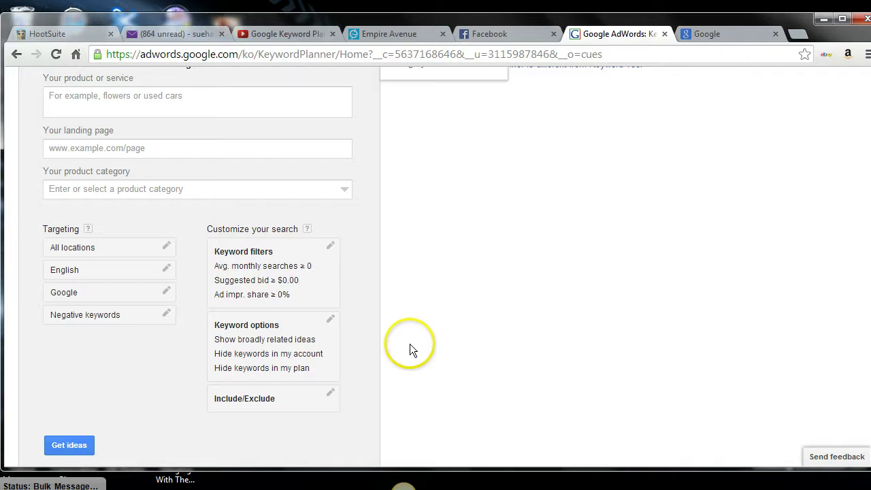
Step: Enter 'most searched keywords' as the product or service and start editing the All locations targeting
left_click(279, 106)
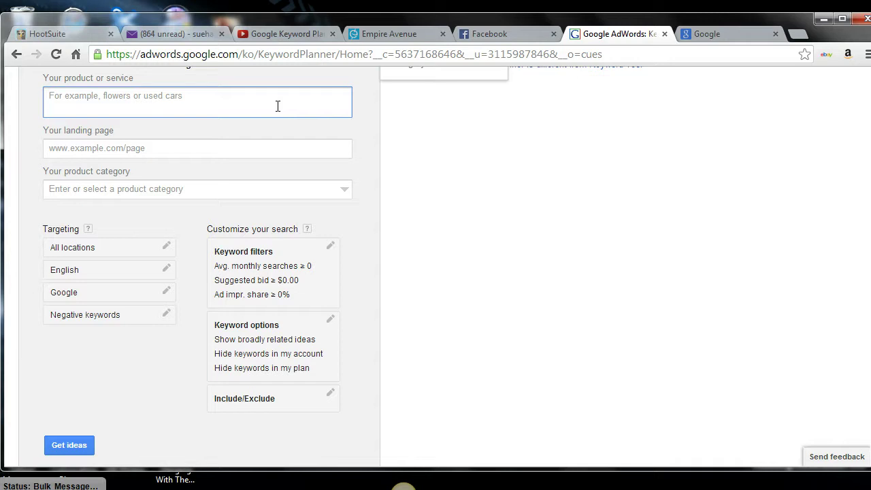
type("mos")
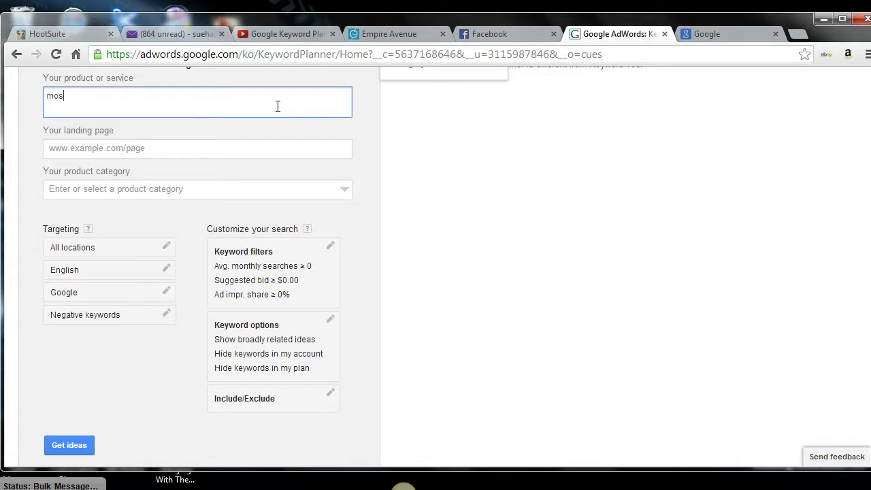
type("t searched keywords")
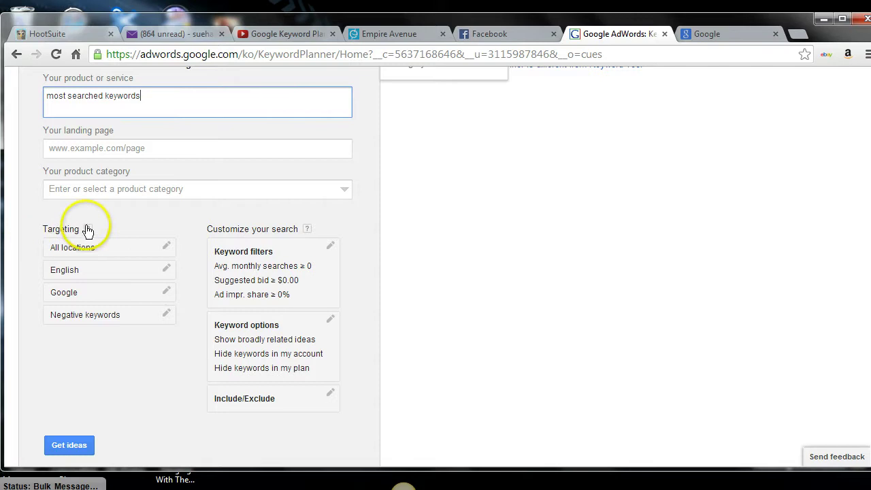
left_click(168, 248)
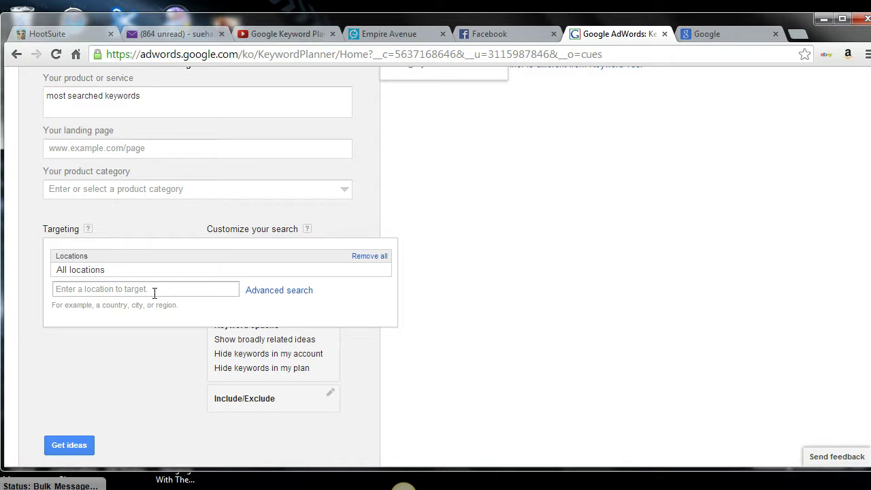
Step: Clear the product field and type 'transmission' in its place
left_click(152, 99)
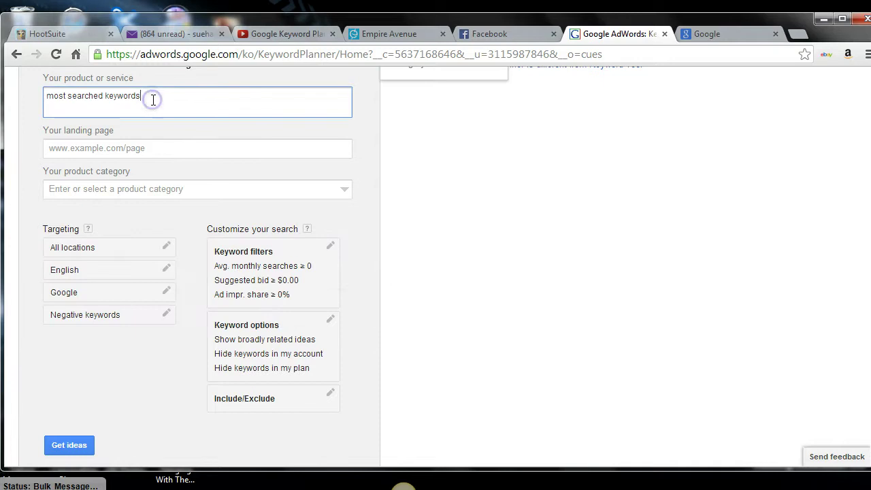
key("BackSpace")
key("BackSpace")
key("BackSpace")
key("BackSpace")
key("BackSpace")
key("BackSpace")
key("BackSpace")
key("BackSpace")
key("BackSpace")
key("BackSpace")
key("BackSpace")
key("BackSpace")
key("BackSpace")
key("BackSpace")
key("BackSpace")
key("BackSpace")
key("BackSpace")
key("BackSpace")
key("BackSpace")
key("BackSpace")
key("BackSpace")
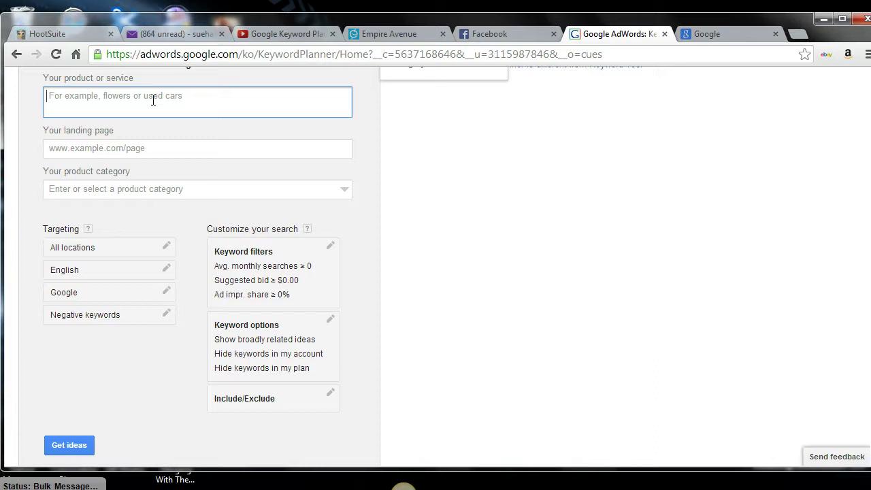
type("trans")
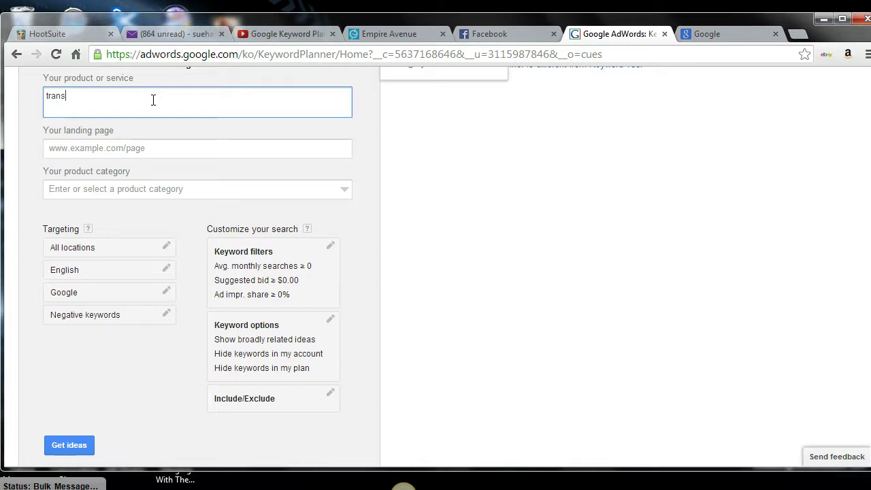
type("mission")
Step: Change location targeting from all locations to South Carolina
left_click(164, 248)
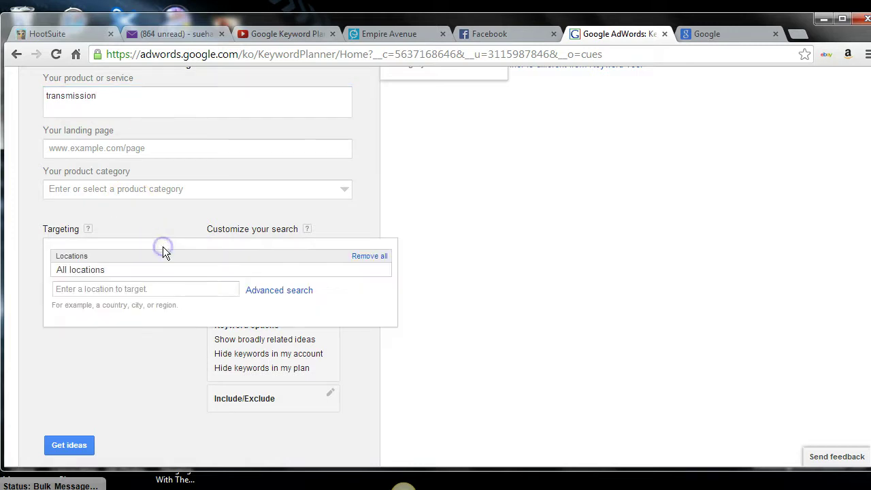
left_click(125, 290)
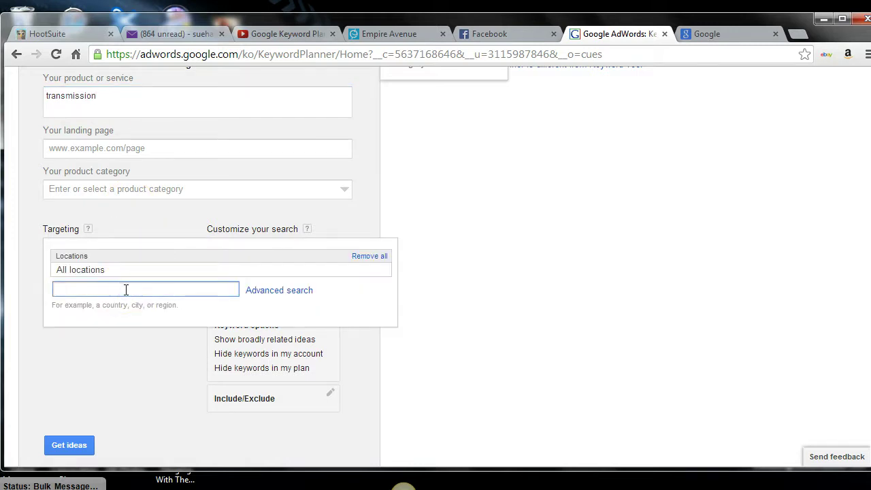
type("south")
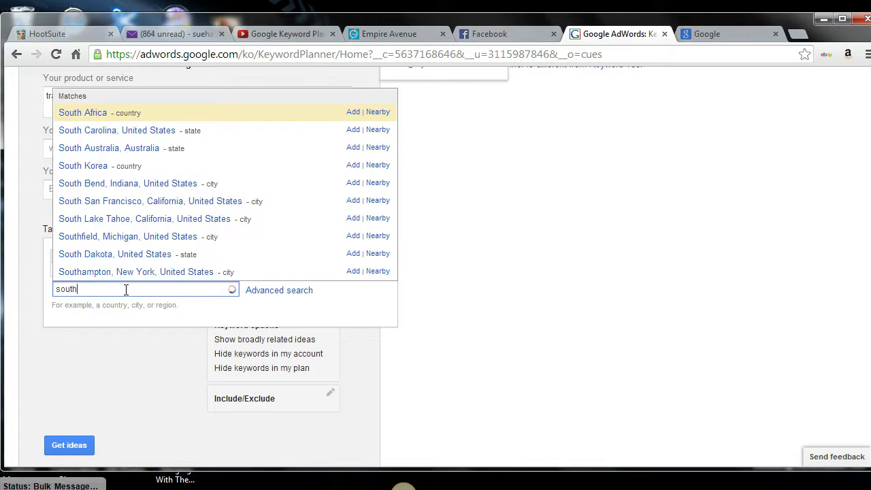
type(" carolina")
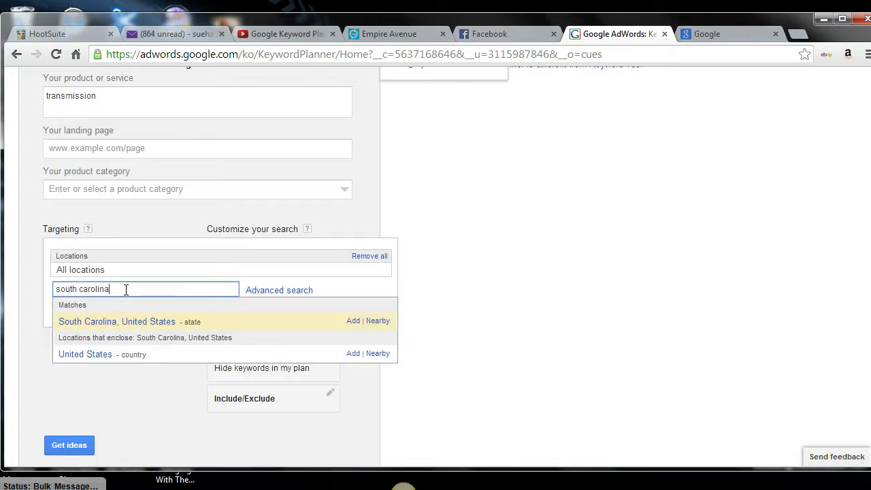
left_click(136, 318)
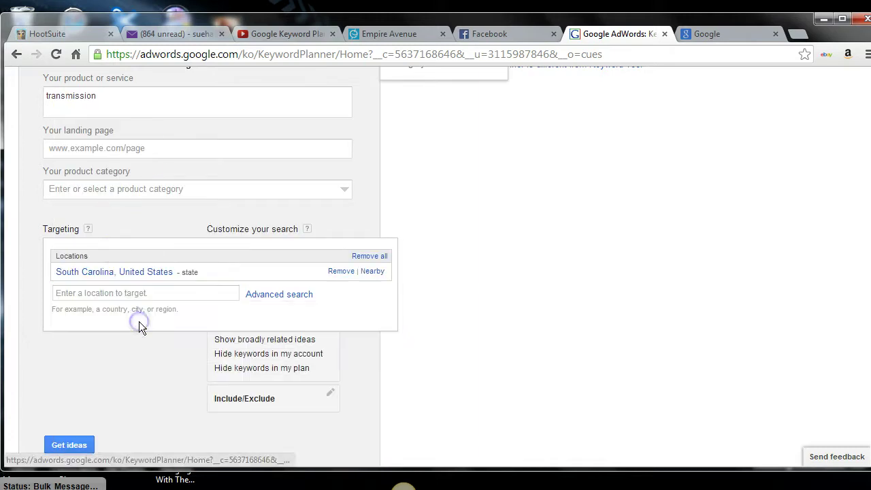
Step: Complete the product as 'transmission repair', close the Facebook tab, and keep Google-only search targeting
left_click(128, 100)
type("repair")
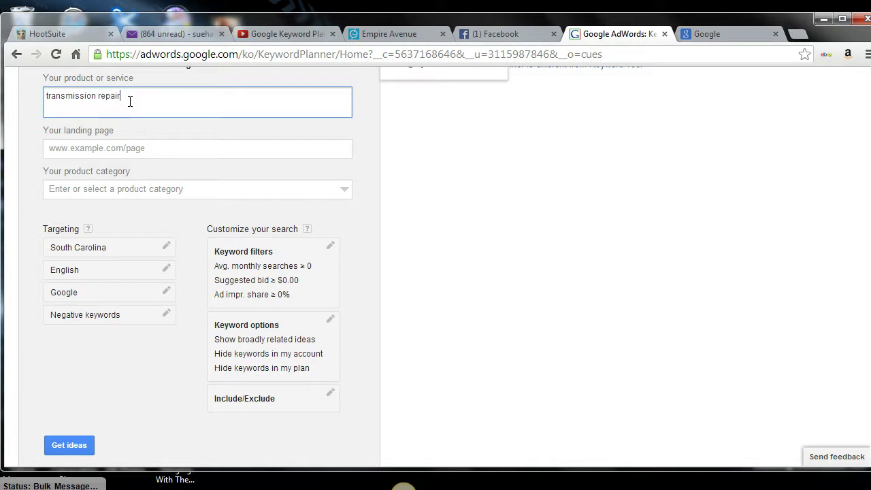
left_click(552, 33)
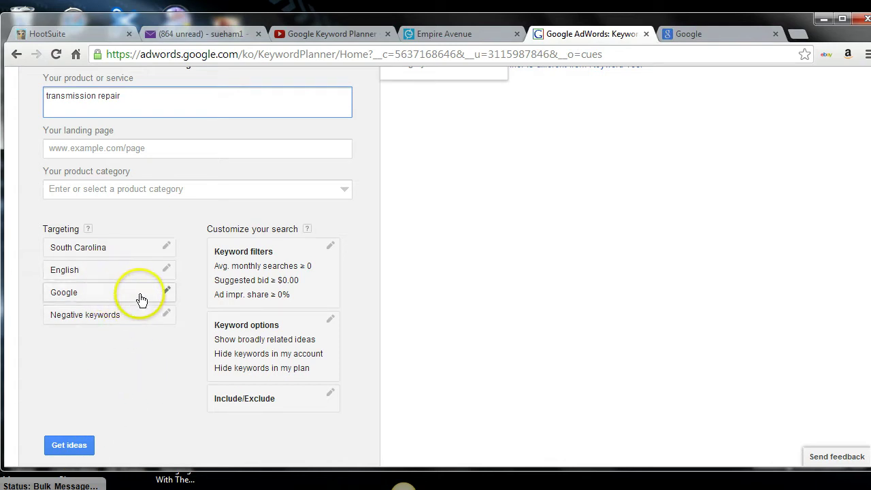
left_click(165, 292)
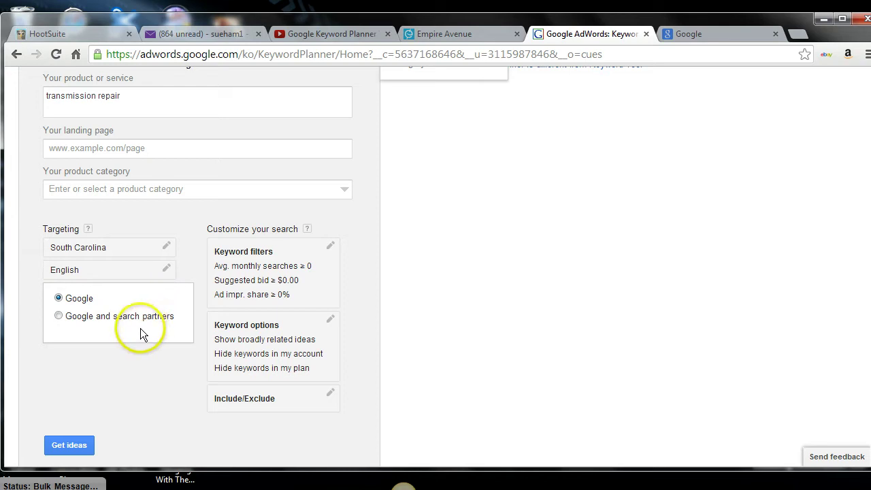
left_click(165, 268)
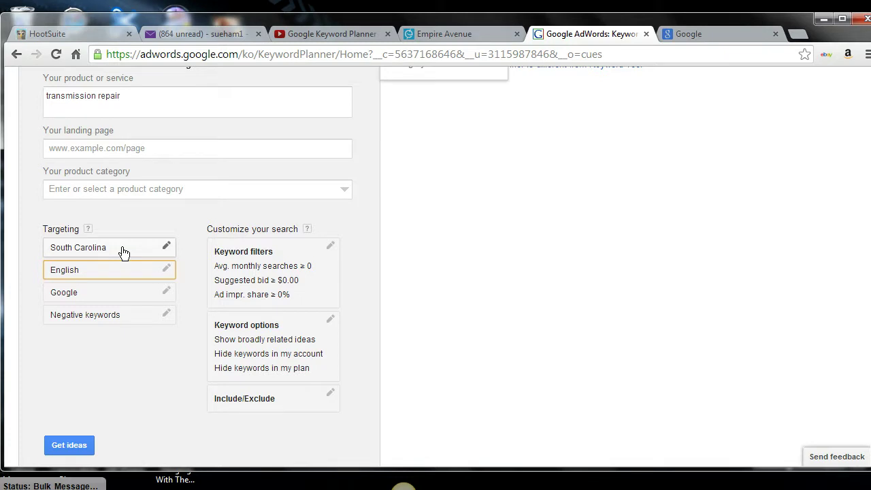
Step: Get keyword ideas for 'transmission repair' (320 monthly searches), then switch to the Google tab
left_click(75, 446)
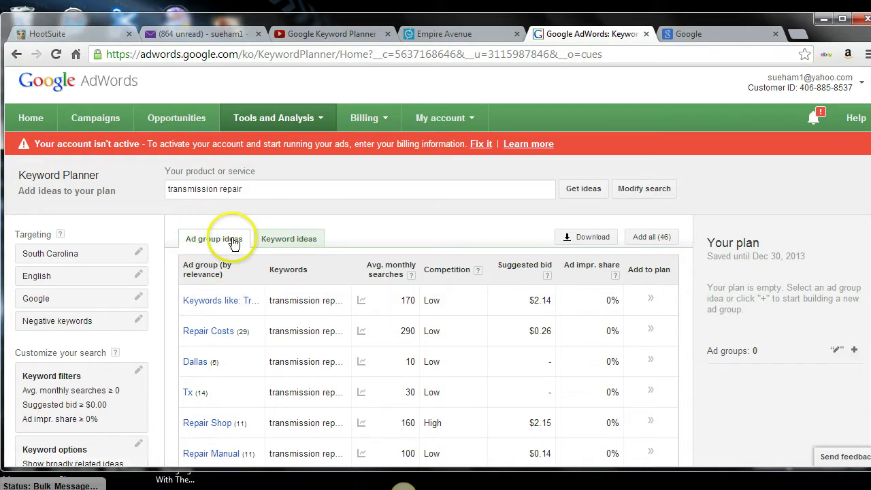
left_click(300, 239)
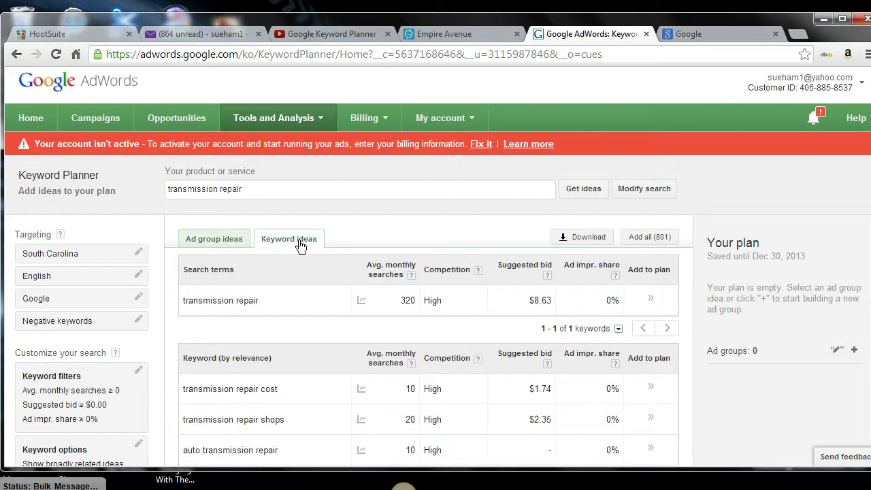
mouse_move(271, 309)
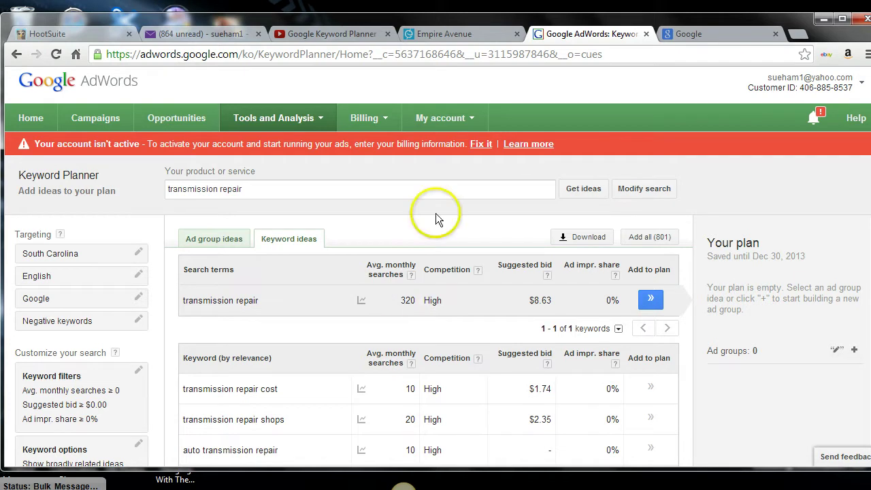
left_click(681, 34)
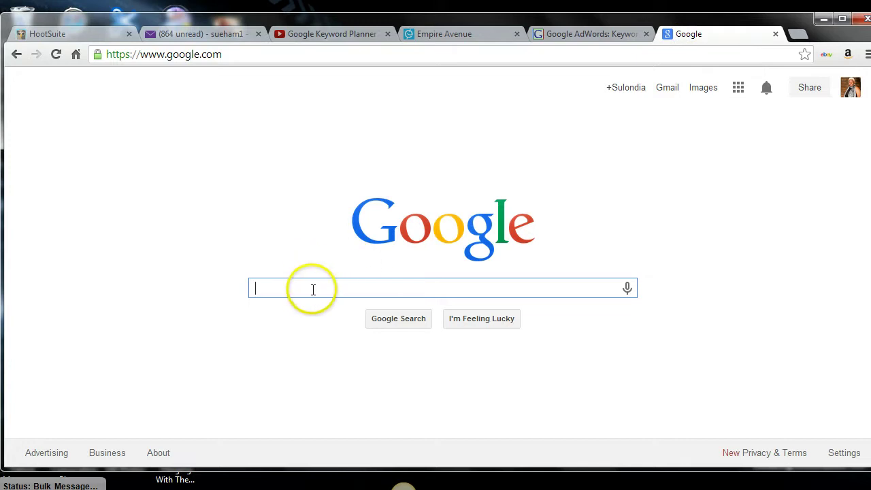
Step: Type 'transmission repair' into Google to see its suggestions, then return to the AdWords tab
type("transmis")
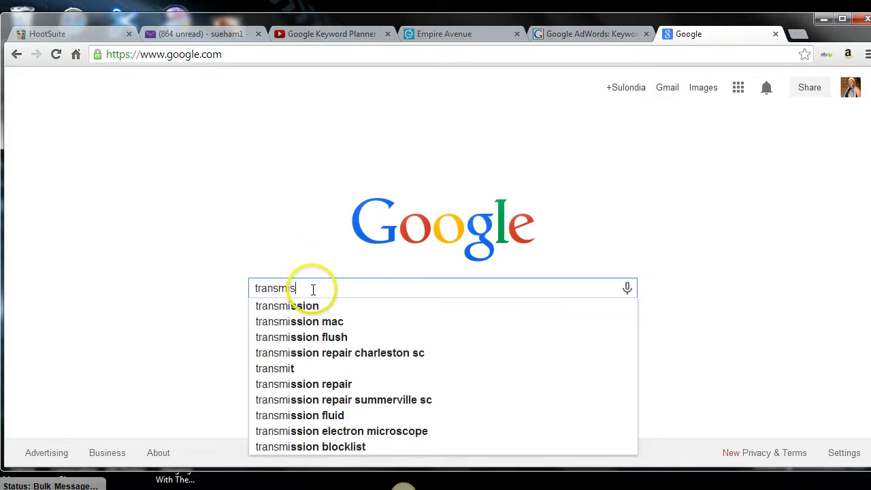
type("sion repair")
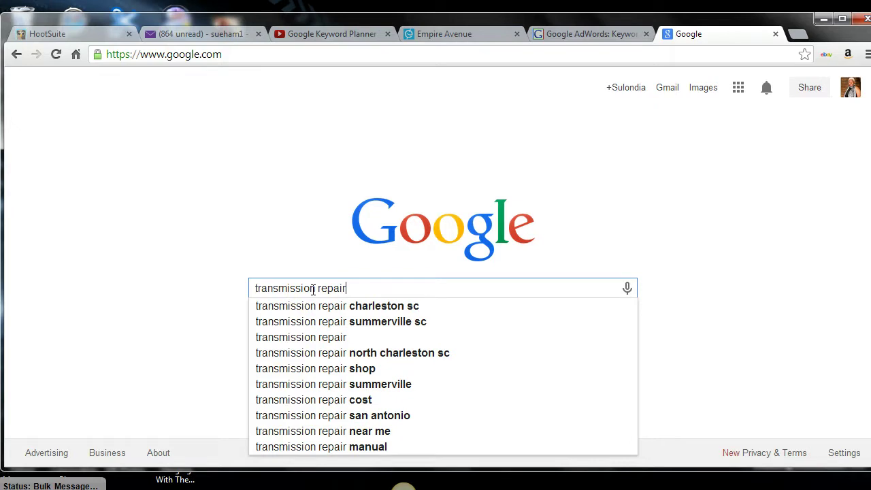
left_click(566, 34)
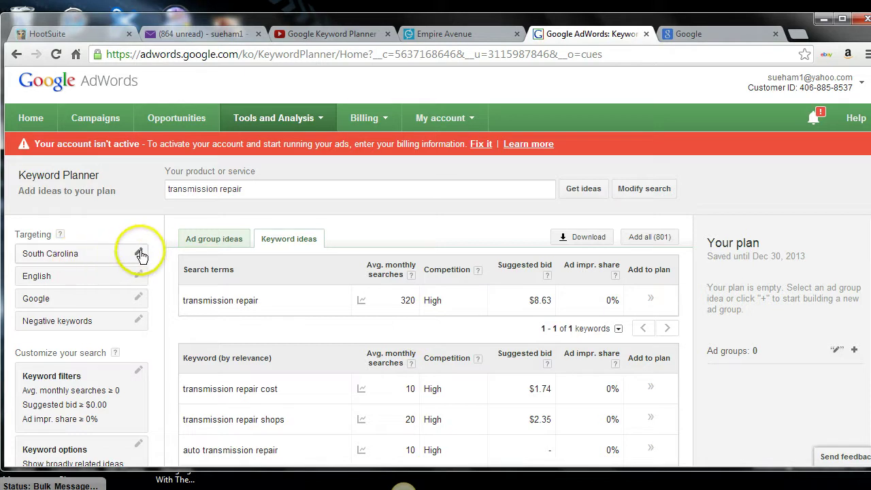
Step: Use the browser Back button to return to the Keyword Planner start page
left_click(17, 54)
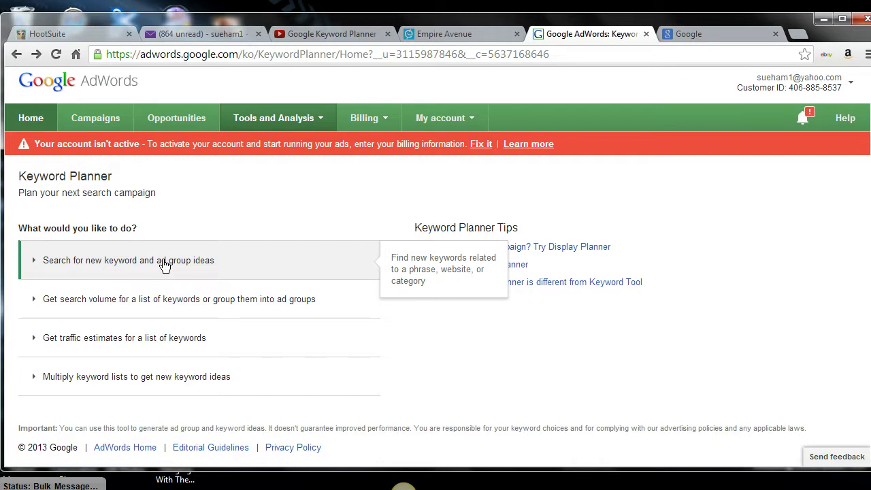
Step: Expand 'Search for new keyword and ad group ideas' and enter 'most searched keywords' as the product
left_click(164, 264)
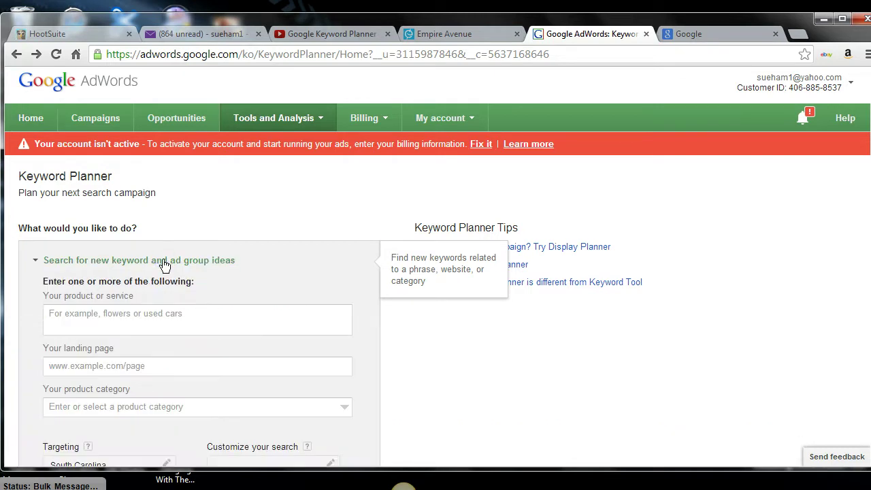
left_click(157, 327)
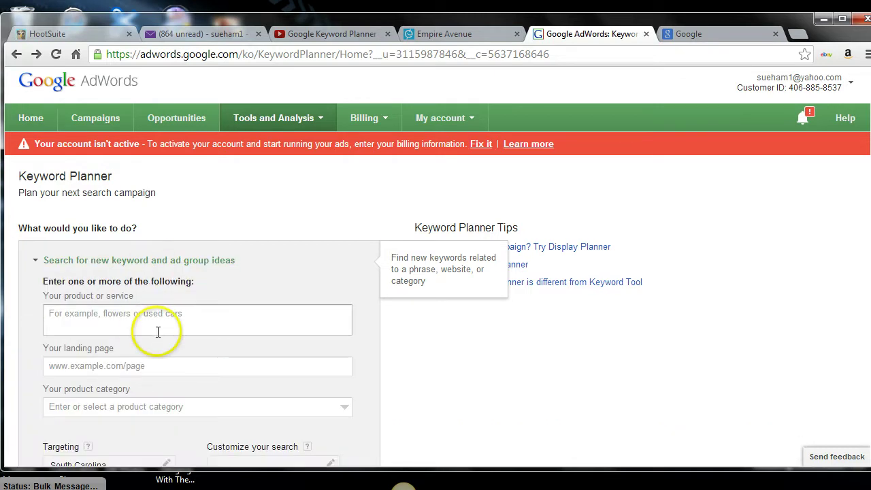
type("mo")
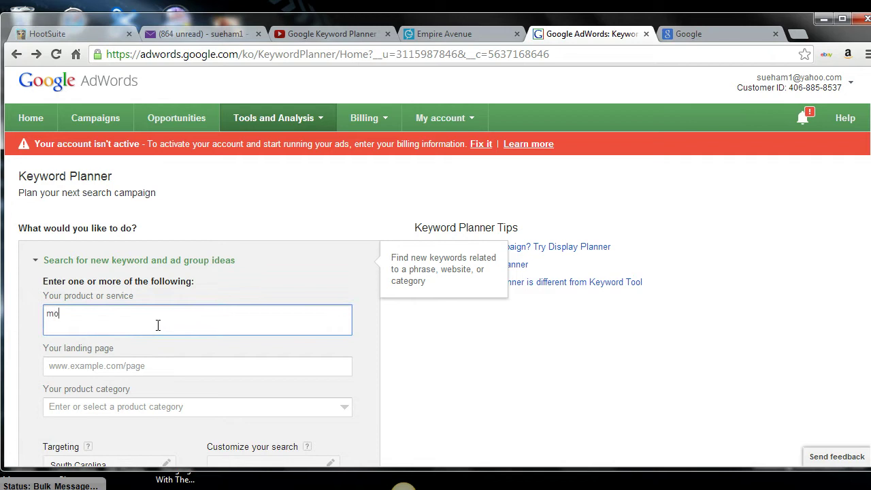
type("st searche")
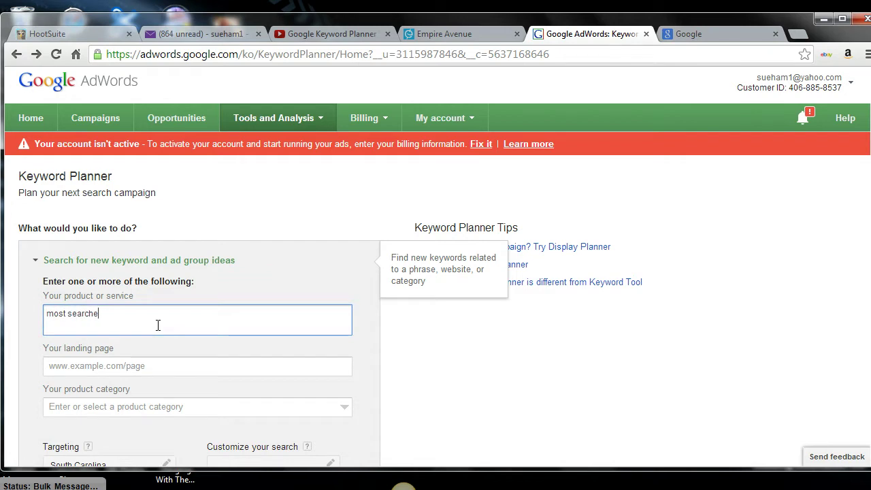
type("d keywords")
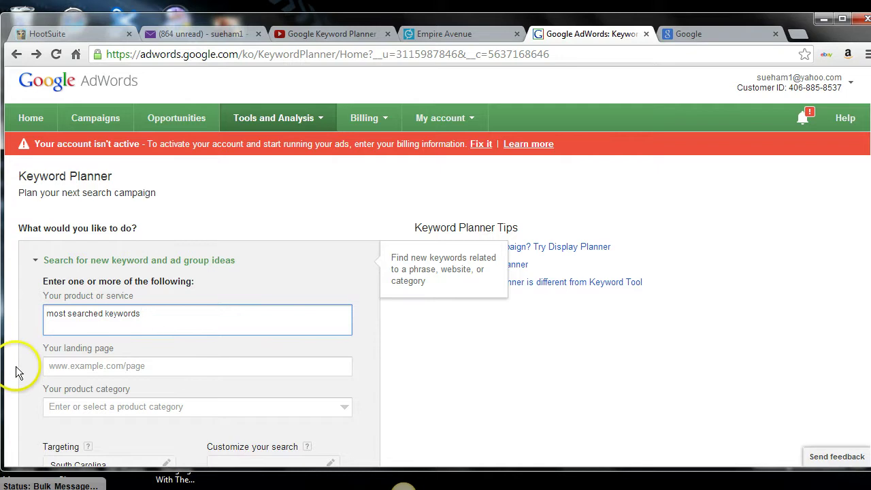
Step: Remove South Carolina from location targeting so the search covers all locations
left_click(447, 413)
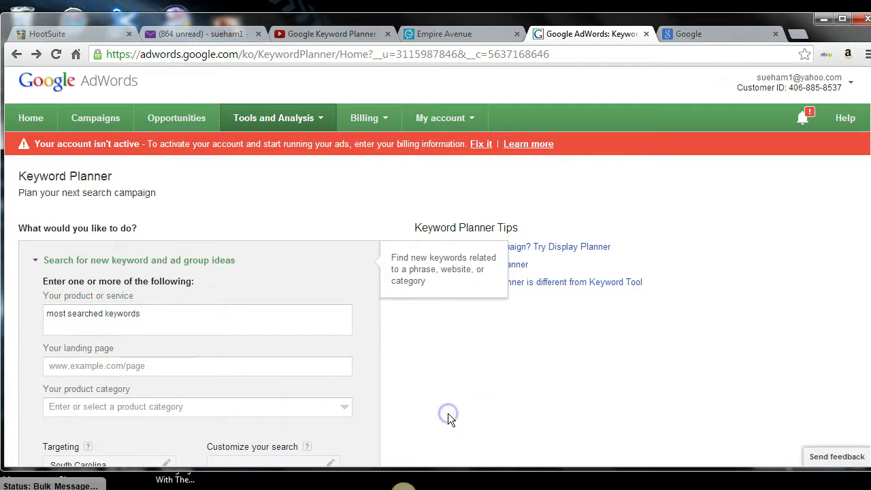
scroll(447, 413, "down", 2)
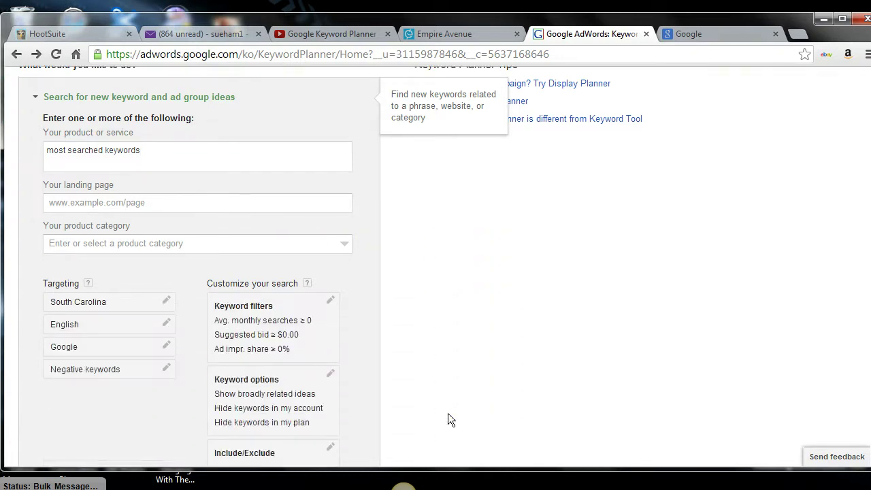
left_click(166, 301)
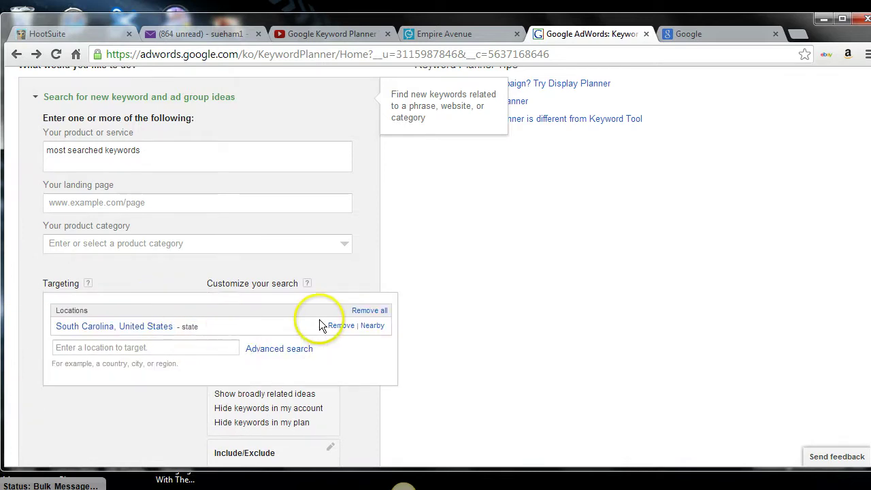
left_click(341, 326)
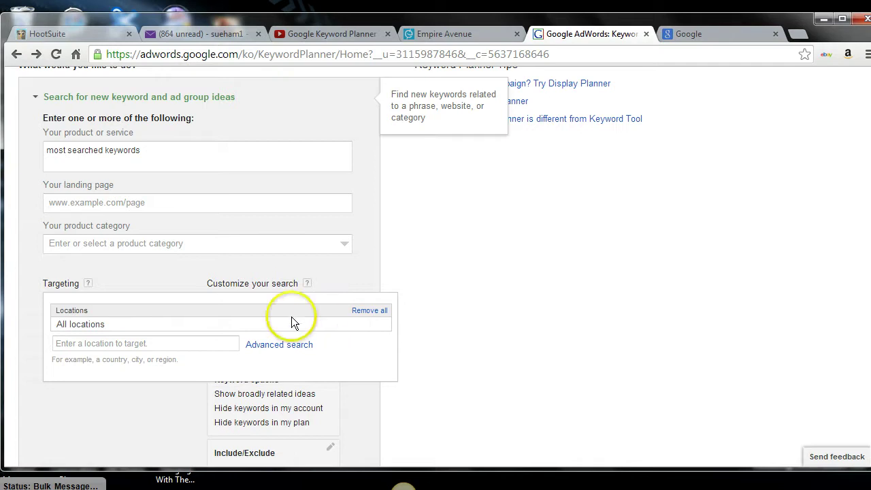
left_click(426, 396)
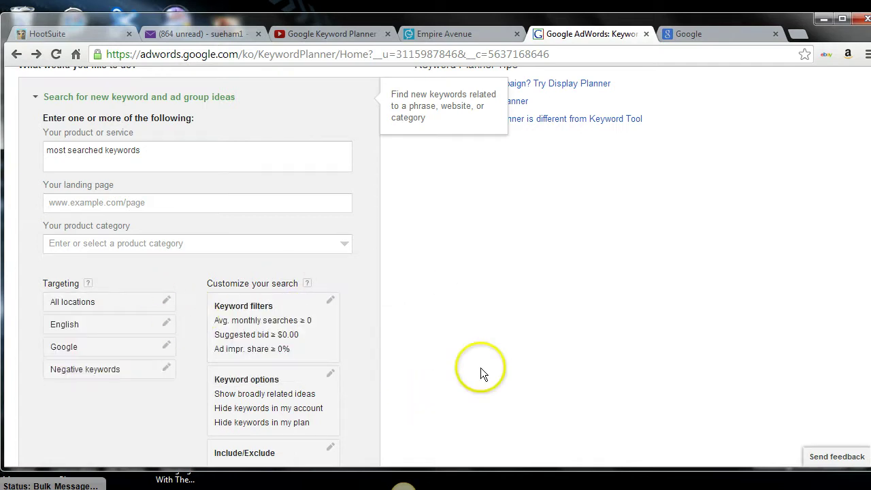
scroll(481, 367, "down", 2)
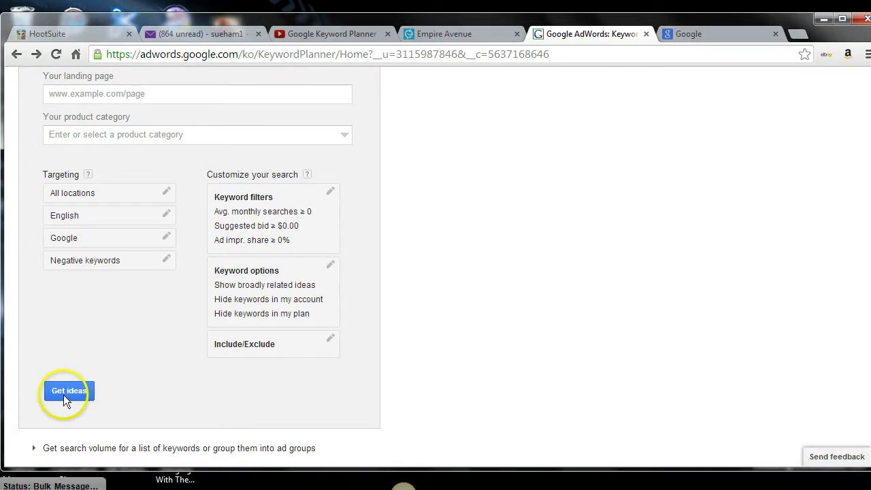
Step: Get ideas and view the keyword list: 1,300 monthly searches, low competition, $0.82 bid
left_click(69, 391)
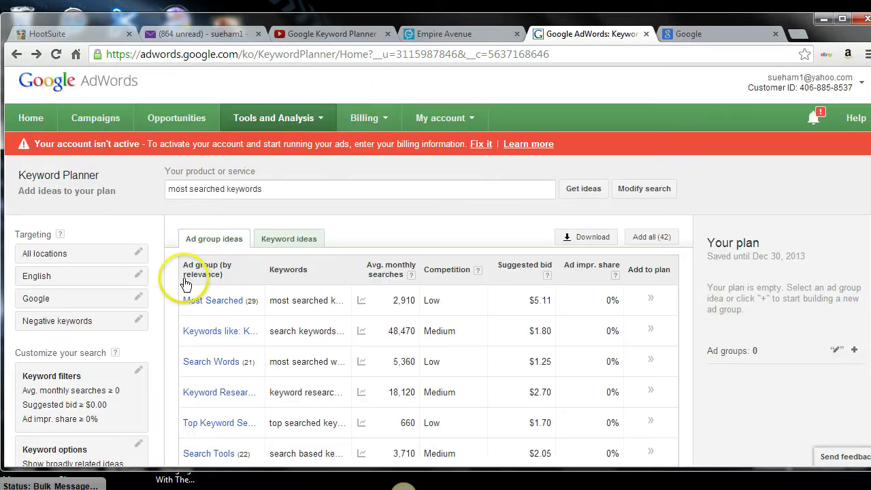
left_click(289, 239)
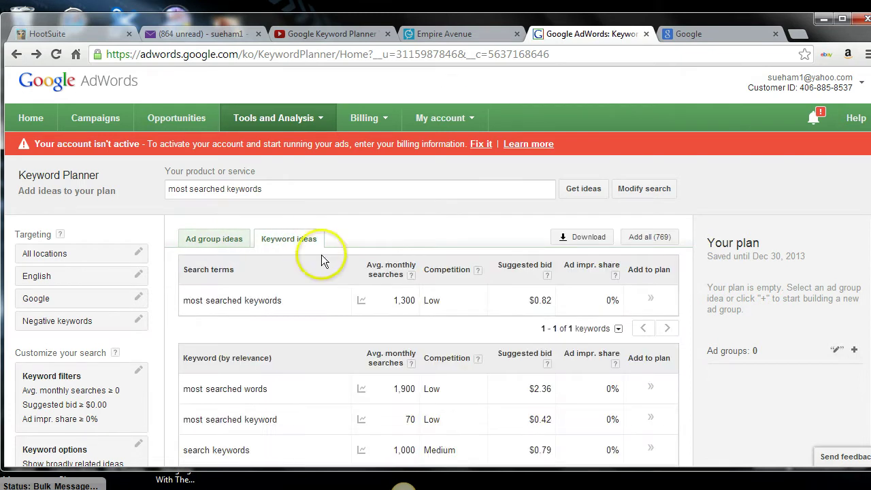
mouse_move(279, 311)
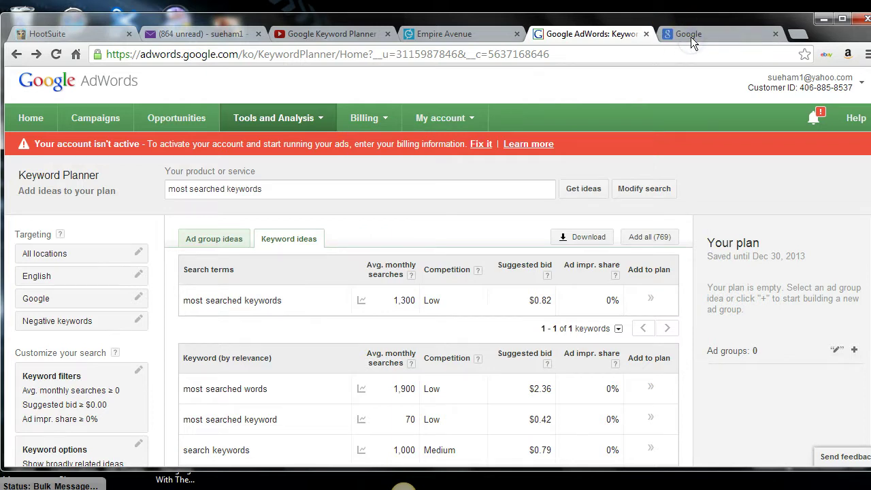
Step: On the Google tab, replace the old query and search for 'most searched keywords'
left_click(690, 37)
left_click(367, 288)
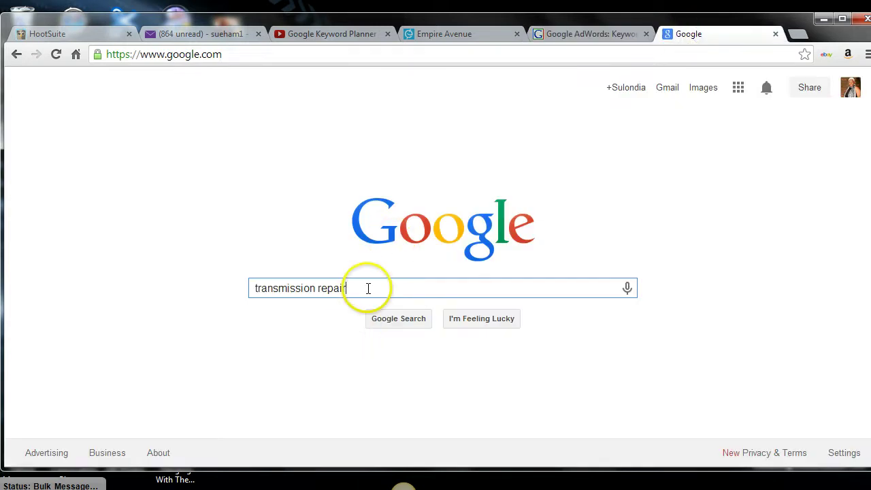
key("BackSpace")
key("BackSpace")
key("BackSpace")
key("BackSpace")
key("BackSpace")
key("BackSpace")
key("BackSpace")
key("BackSpace")
key("BackSpace")
key("BackSpace")
key("BackSpace")
key("BackSpace")
key("BackSpace")
key("BackSpace")
key("BackSpace")
key("BackSpace")
key("BackSpace")
key("BackSpace")
key("BackSpace")
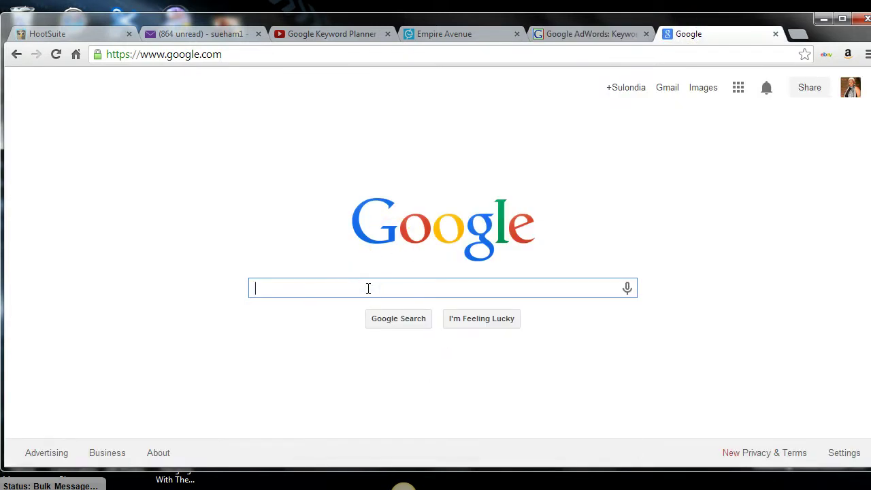
type("most sear")
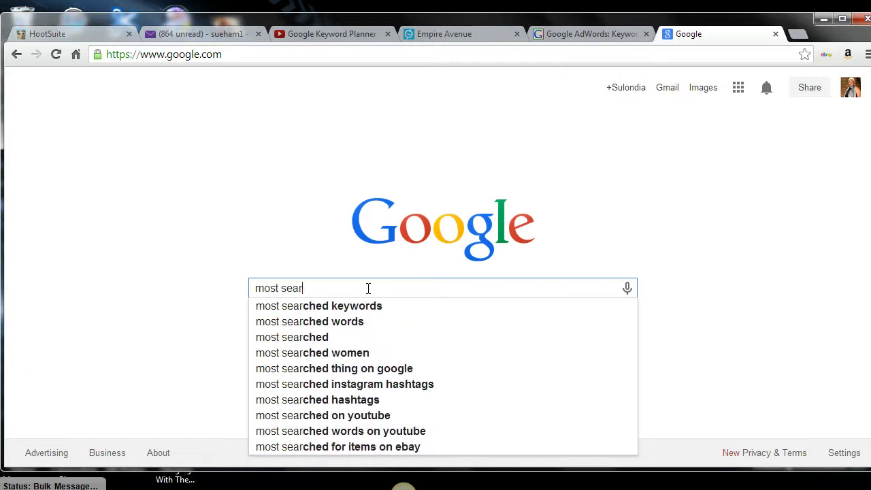
type("ched keywords")
key("Return")
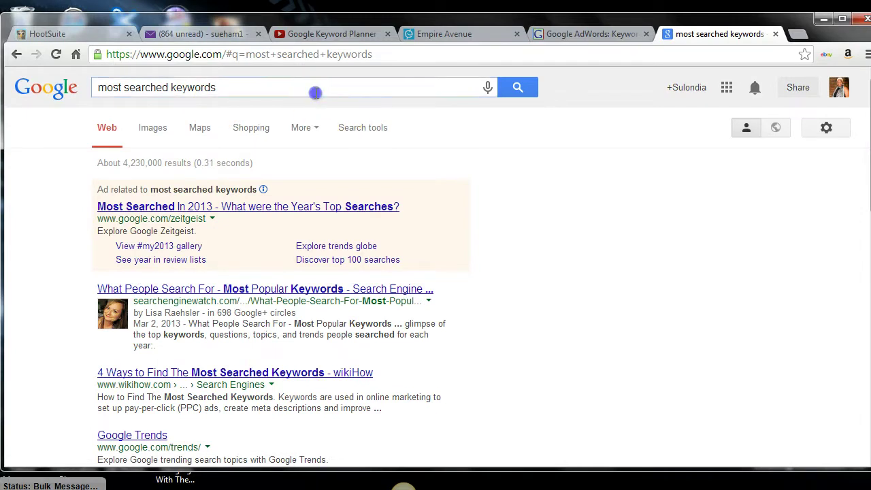
Step: Retype the query's last letter on Google's home page to show suggestions, then return to Keyword Planner
left_click(316, 93)
left_click(16, 54)
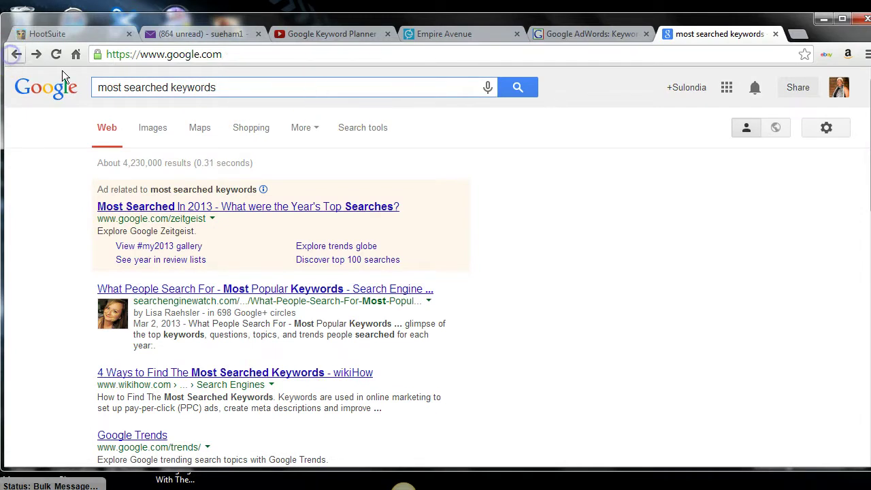
left_click(385, 294)
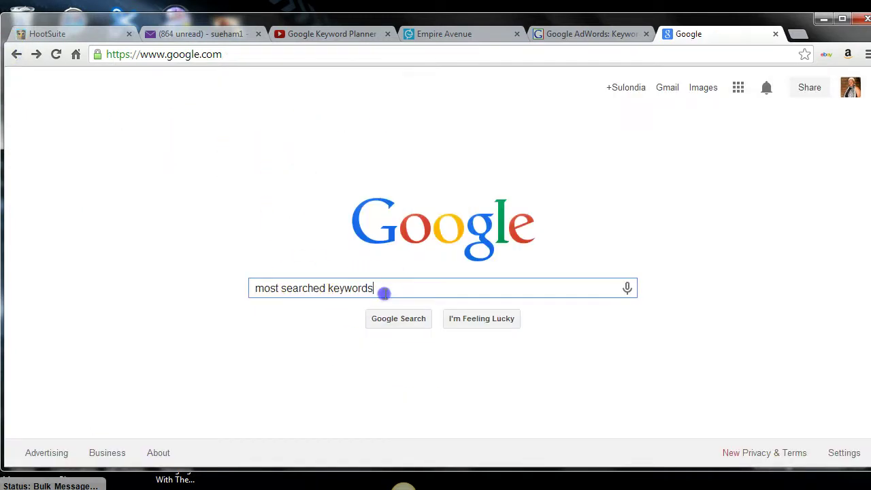
key("BackSpace")
type("s")
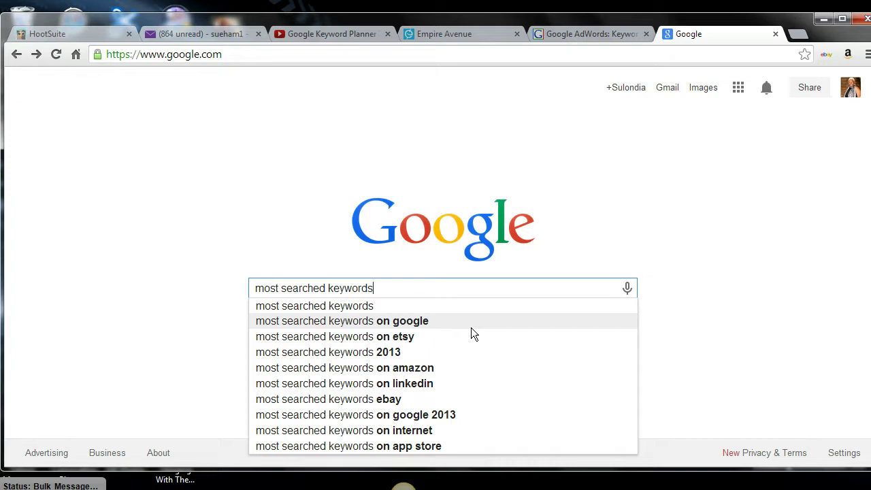
left_click(555, 34)
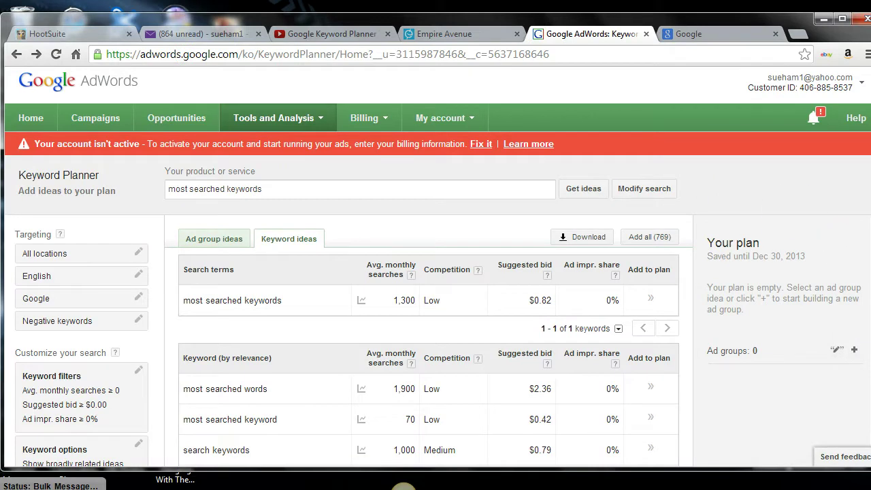
scroll(354, 340, "down", 1)
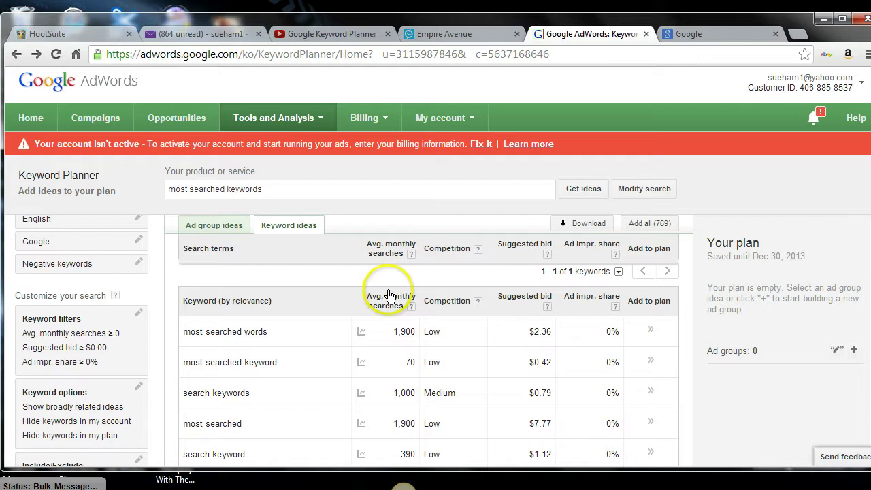
left_click(361, 392)
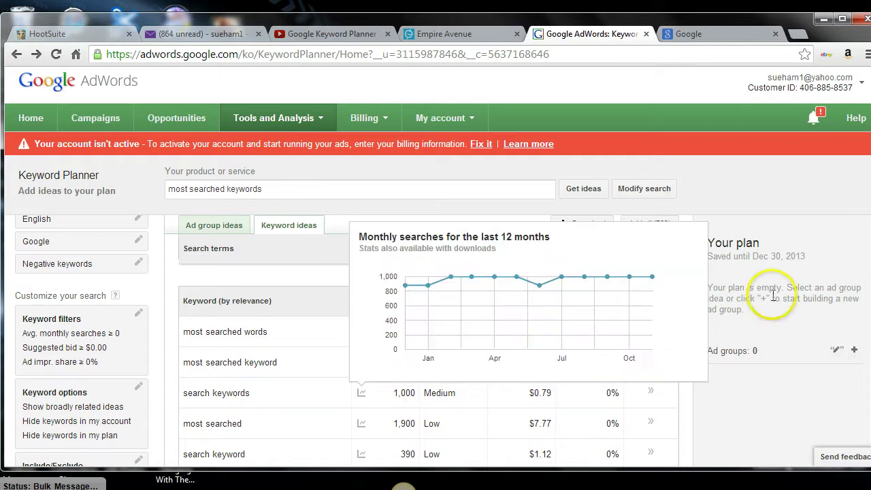
left_click(773, 294)
scroll(429, 354, "down", 1)
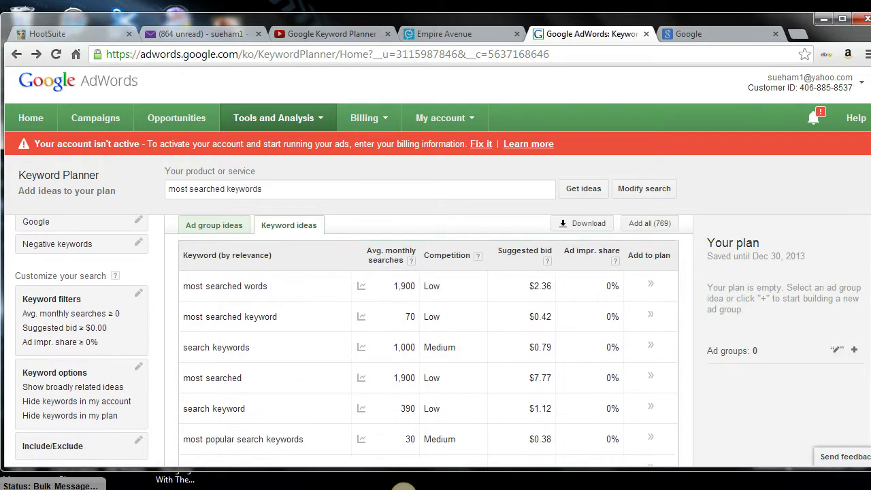
scroll(429, 366, "down", 1)
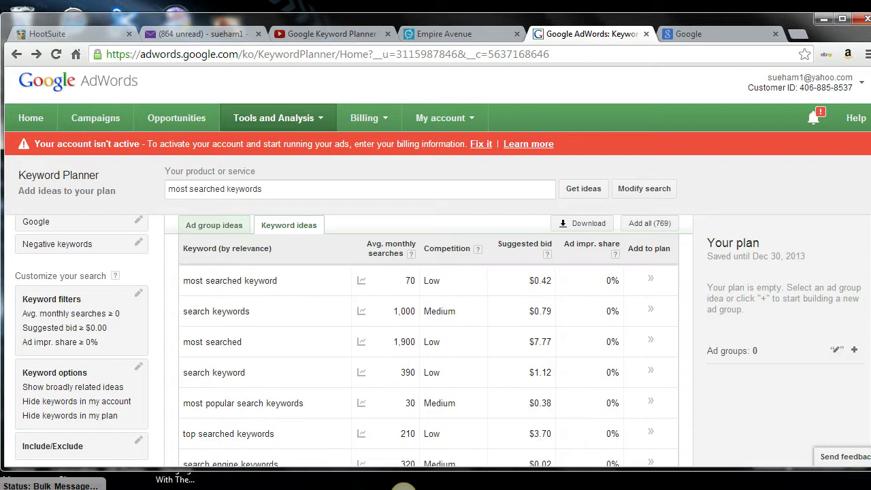
scroll(428, 366, "down", 2)
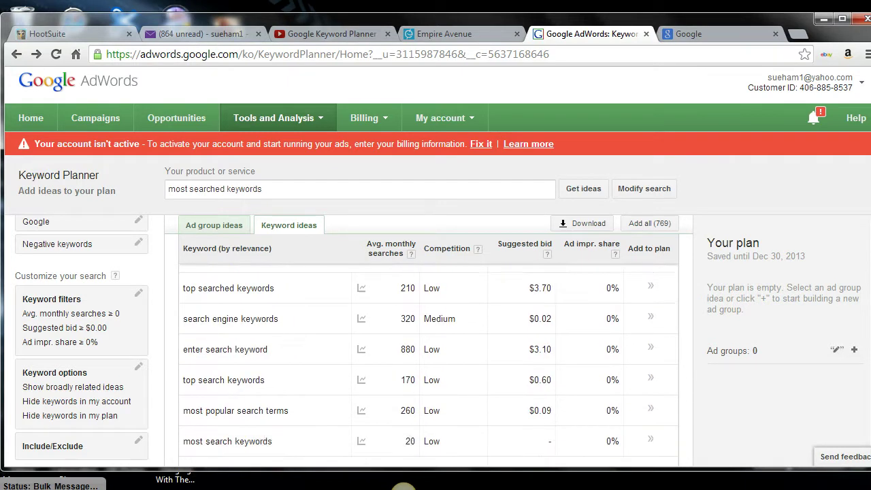
scroll(428, 367, "up", 1)
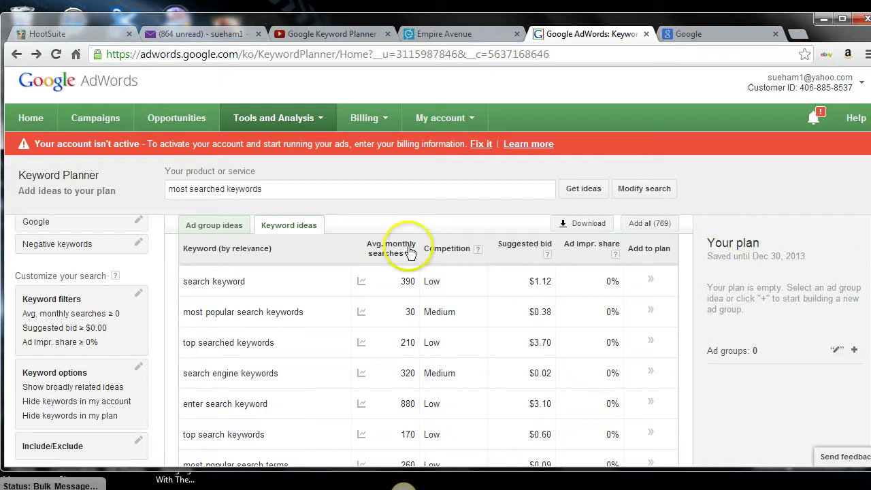
Step: Append 'on google' to the product phrase and get ideas, e.g. 'google most searched keywords' at 90 searches
left_click(288, 186)
type("o")
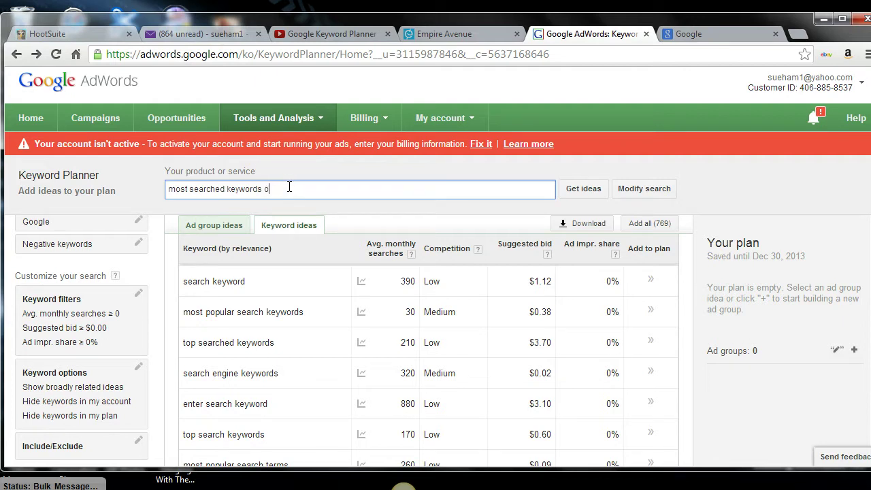
type("n google")
key("Return")
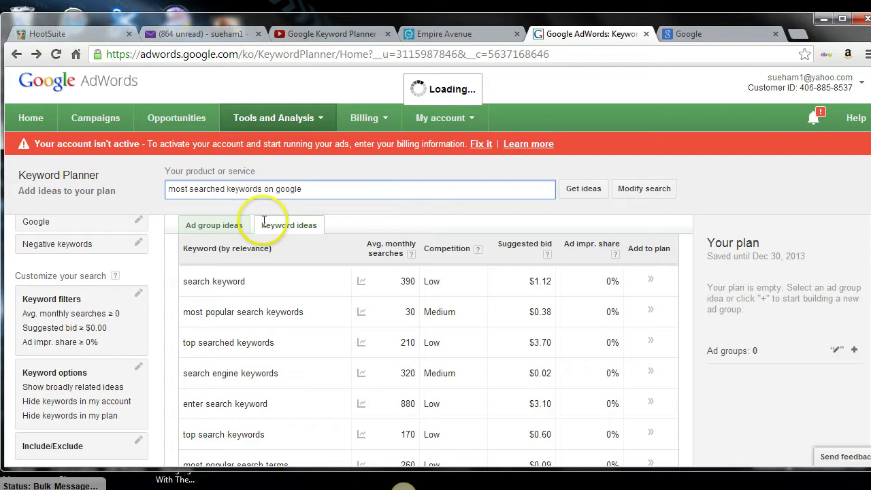
left_click(329, 225)
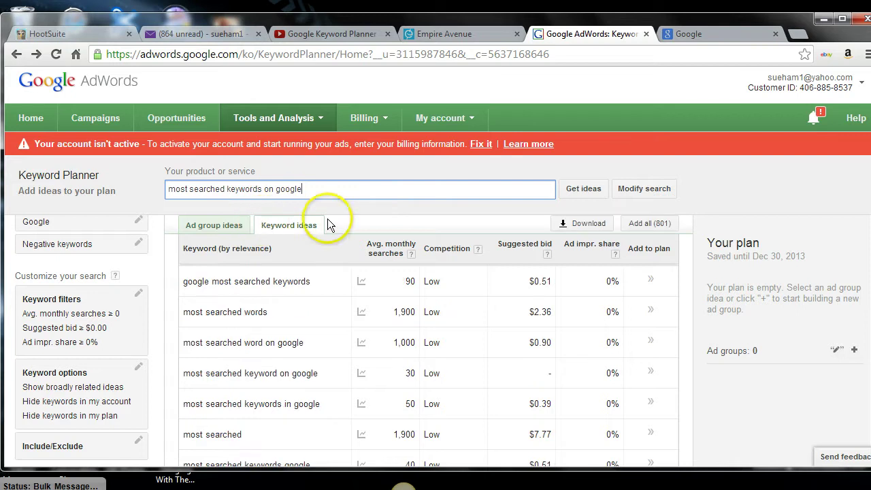
left_click(574, 189)
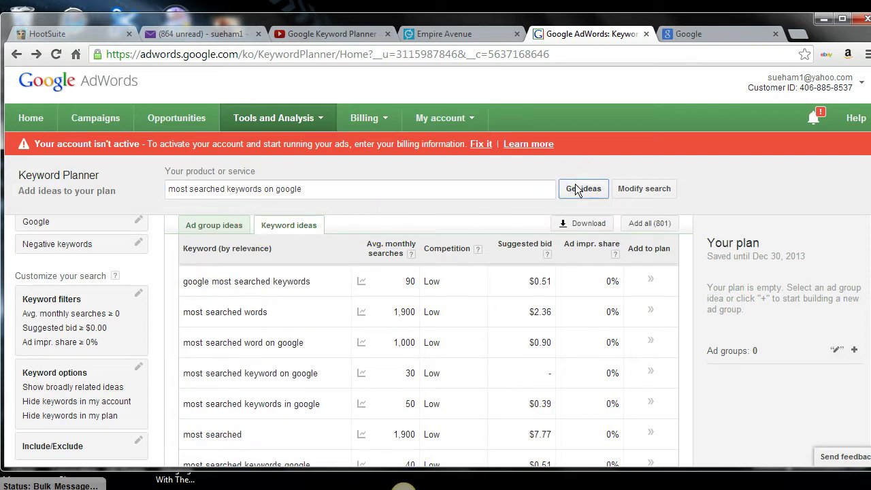
left_click(578, 189)
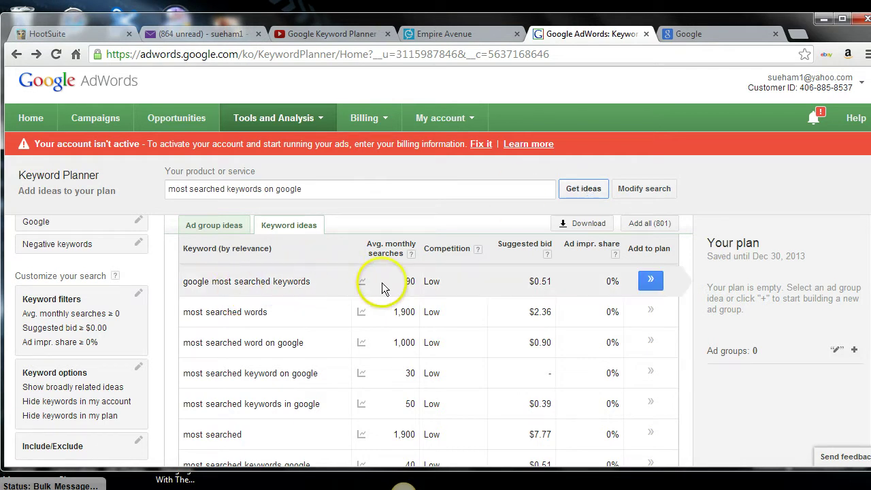
mouse_move(381, 282)
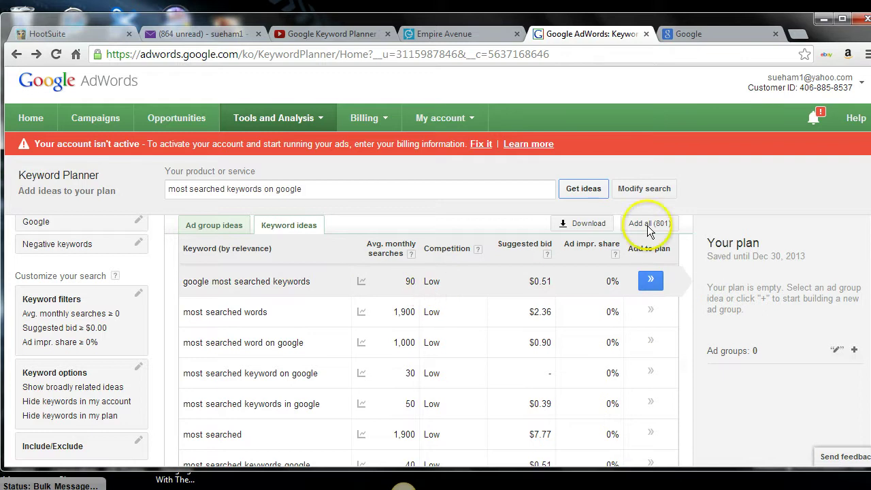
left_click(739, 195)
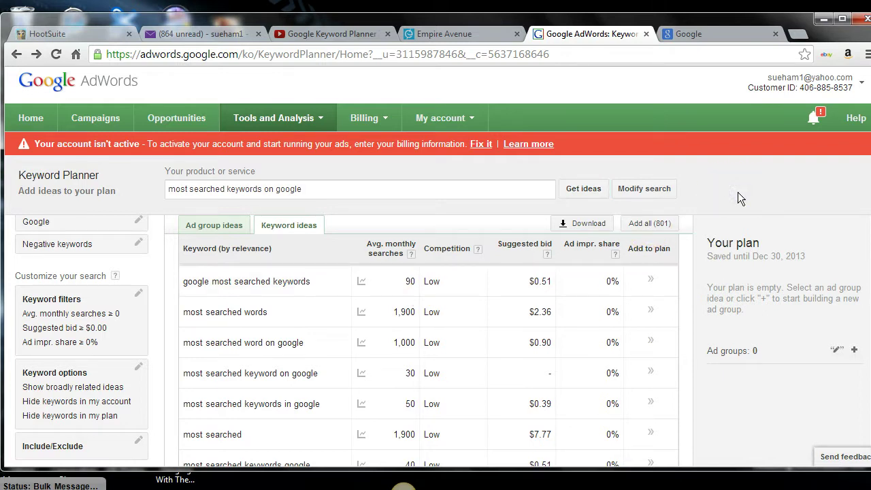
left_click(812, 272)
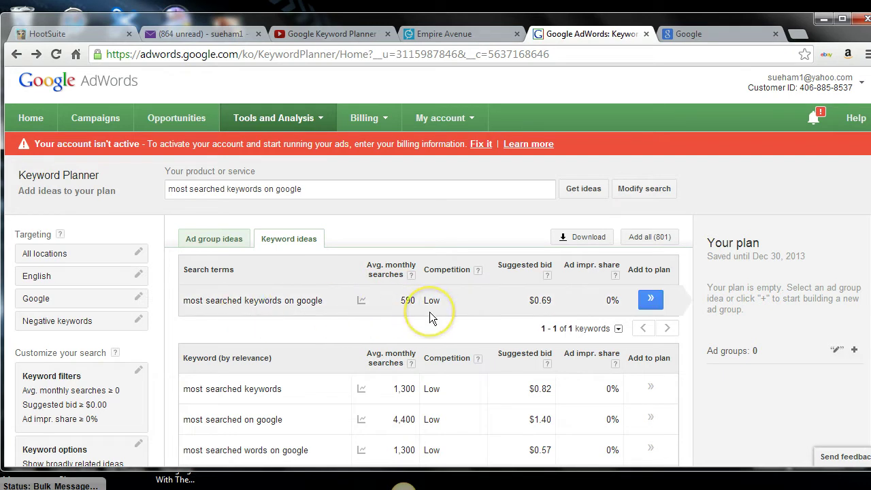
mouse_move(247, 399)
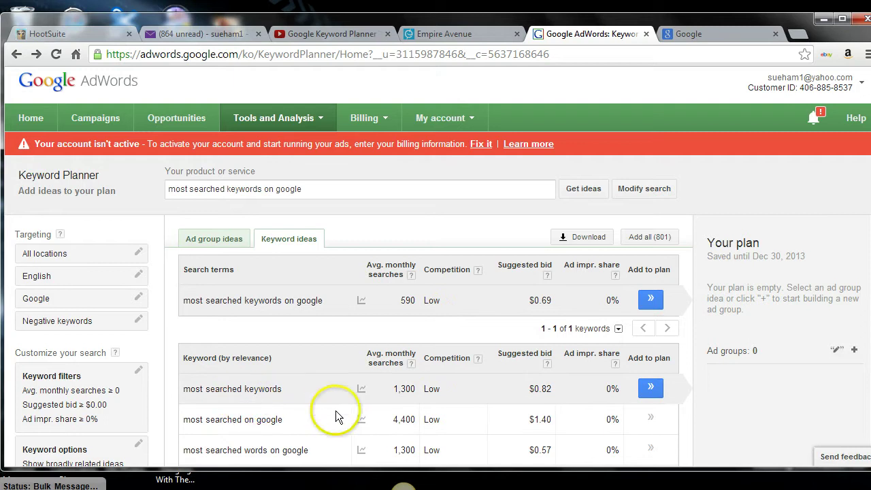
mouse_move(361, 388)
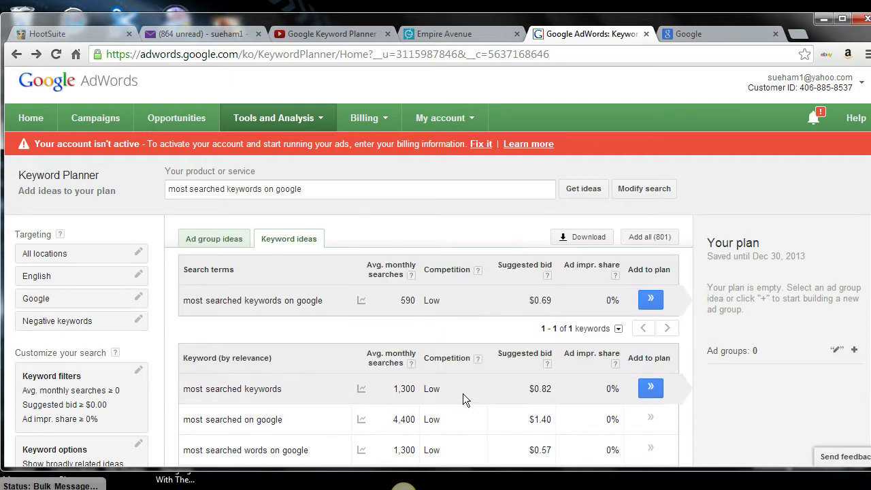